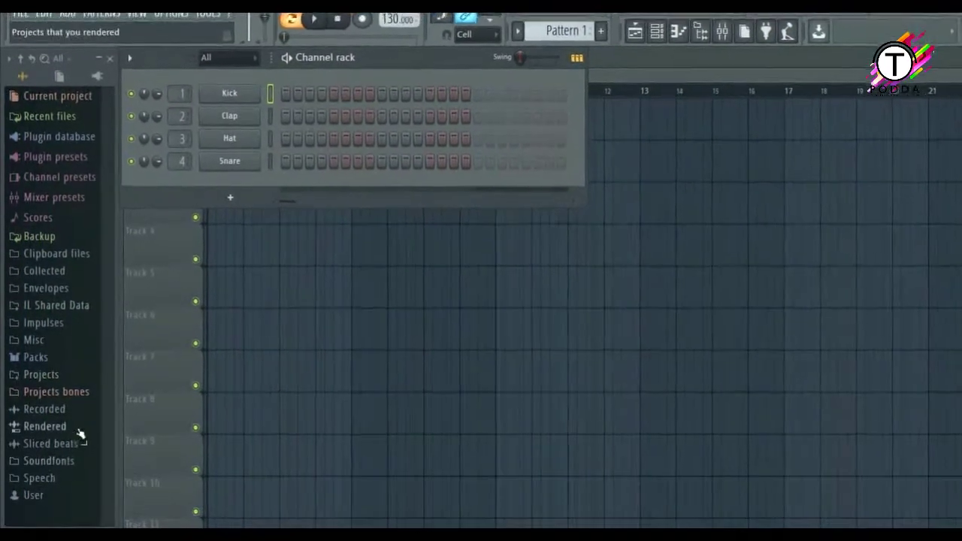
- Open the Cymbals folder of the Drums sample pack and audition the 707 Ride and Broken Crash samples
{"action": "left_click", "coordinate": [53, 347]}
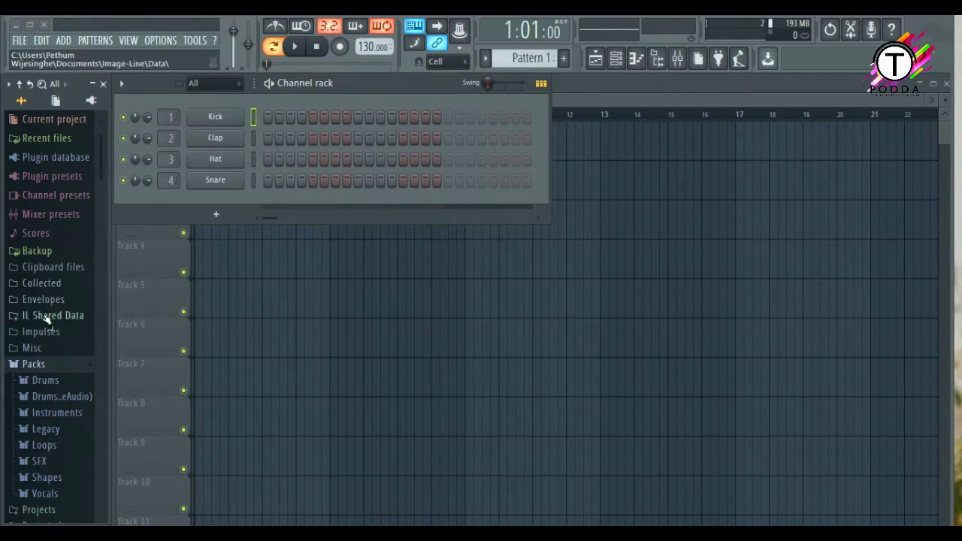
{"action": "left_click", "coordinate": [44, 381]}
{"action": "left_click", "coordinate": [53, 396]}
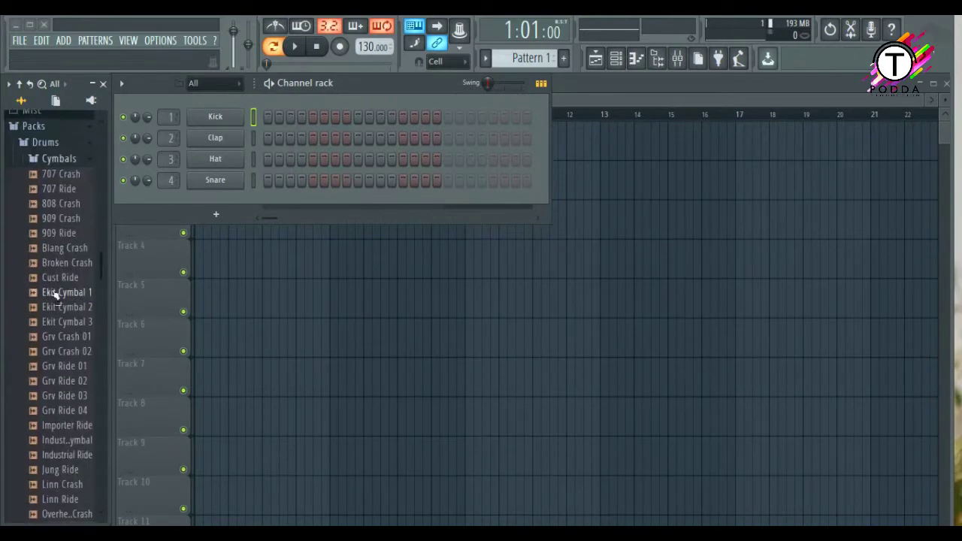
{"action": "left_click", "coordinate": [60, 190]}
{"action": "left_click", "coordinate": [67, 262]}
{"action": "scroll", "coordinate": [67, 376], "scroll_direction": "down", "scroll_amount": 5}
- Audition samples from the Hats folder and put the 808 OH sample on the Kick channel
{"action": "left_click", "coordinate": [50, 351]}
{"action": "left_click", "coordinate": [53, 236]}
{"action": "left_click", "coordinate": [60, 192]}
{"action": "left_click", "coordinate": [55, 220]}
{"action": "left_click", "coordinate": [64, 263]}
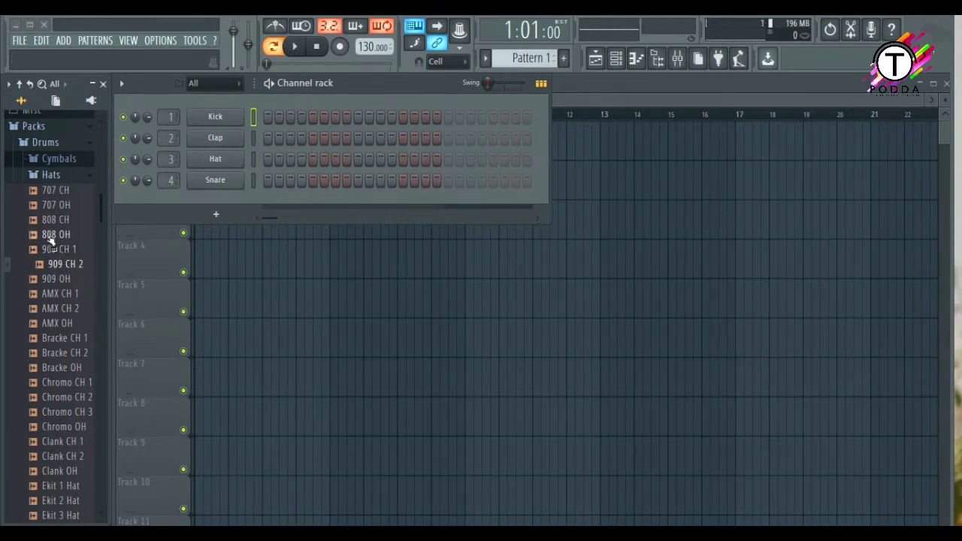
{"action": "left_click_drag", "start_coordinate": [55, 234], "coordinate": [242, 124]}
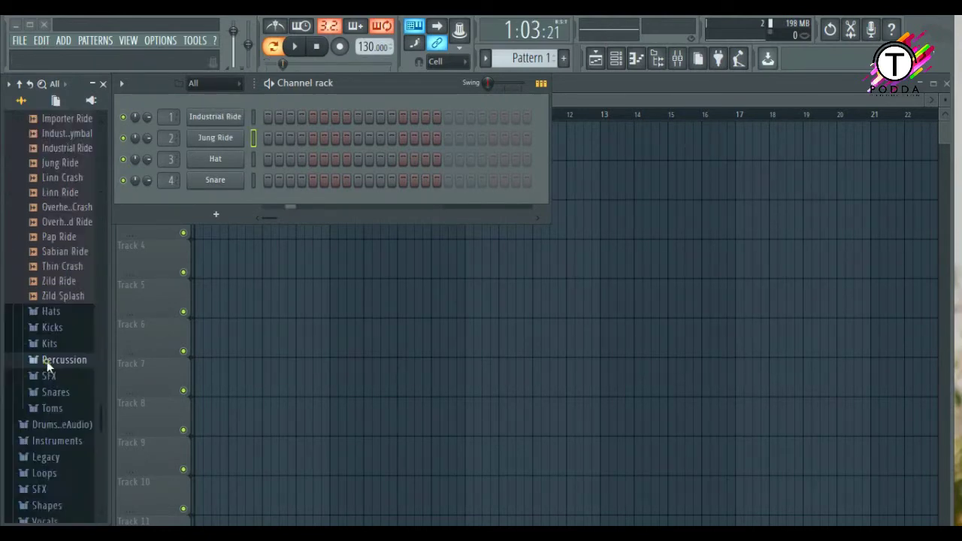
- Replace the sample of the Hat channel with Ekit Clap 1 from the Percussion folder
{"action": "left_click", "coordinate": [65, 359]}
{"action": "left_click", "coordinate": [60, 372]}
{"action": "left_click_drag", "start_coordinate": [60, 372], "coordinate": [217, 171]}
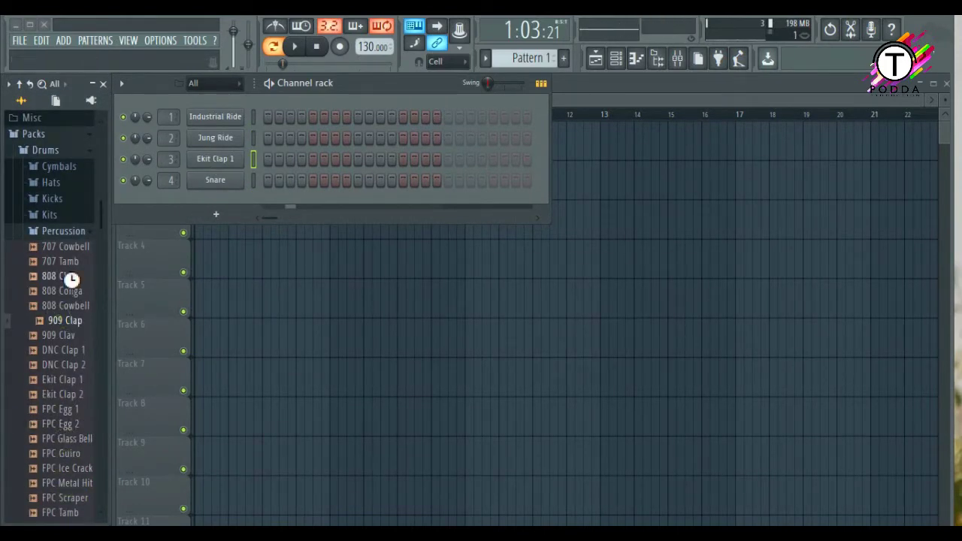
- Audition the clap samples in the Percussion folder and look through the crash samples in the drum Kits folder
{"action": "left_click", "coordinate": [71, 279]}
{"action": "left_click", "coordinate": [49, 214]}
{"action": "left_click", "coordinate": [75, 221]}
{"action": "left_click", "coordinate": [72, 255]}
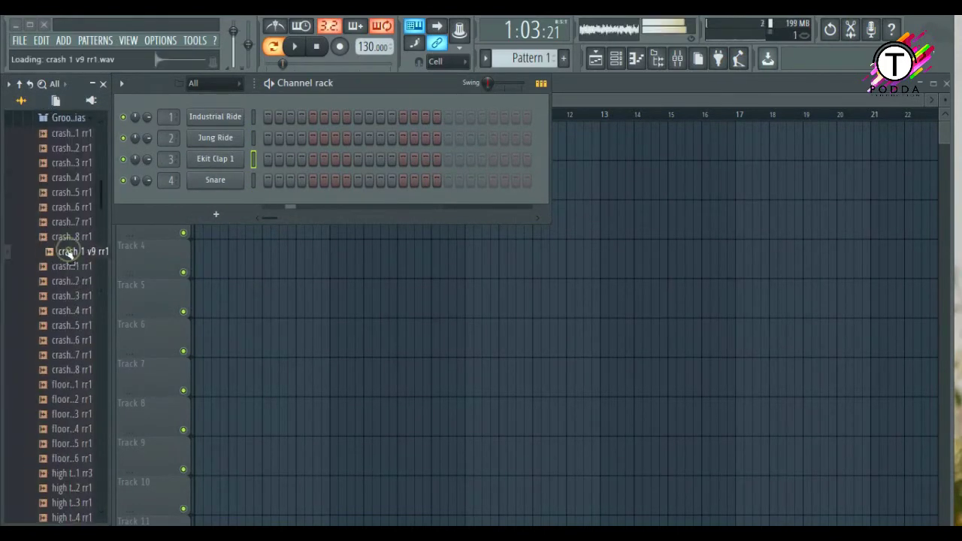
{"action": "scroll", "coordinate": [73, 410], "scroll_direction": "down", "scroll_amount": 15}
{"action": "scroll", "coordinate": [75, 353], "scroll_direction": "down", "scroll_amount": 3}
{"action": "scroll", "coordinate": [73, 270], "scroll_direction": "up", "scroll_amount": 18}
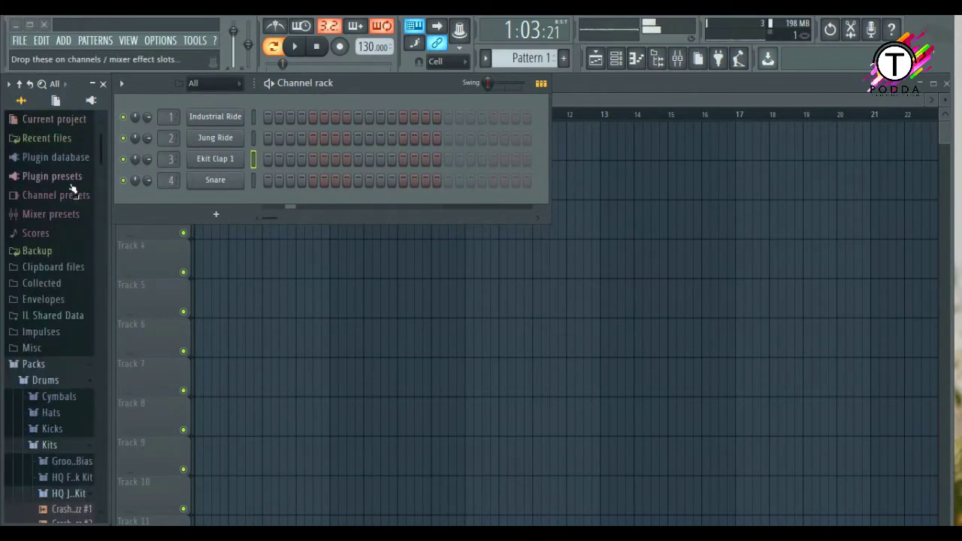
- Collapse the Drums pack and look through the contents of the Instruments pack
{"action": "left_click", "coordinate": [57, 381]}
{"action": "left_click", "coordinate": [60, 413]}
{"action": "left_click", "coordinate": [67, 429]}
{"action": "left_click", "coordinate": [67, 428]}
{"action": "scroll", "coordinate": [66, 361], "scroll_direction": "down", "scroll_amount": 3}
{"action": "left_click", "coordinate": [68, 286]}
{"action": "left_click", "coordinate": [69, 286]}
{"action": "left_click", "coordinate": [57, 239]}
- Load DNC_ClubKick from the Legacy Dance drums onto the Snare channel and add DNC_Clap_6 as a new channel
{"action": "left_click", "coordinate": [58, 320]}
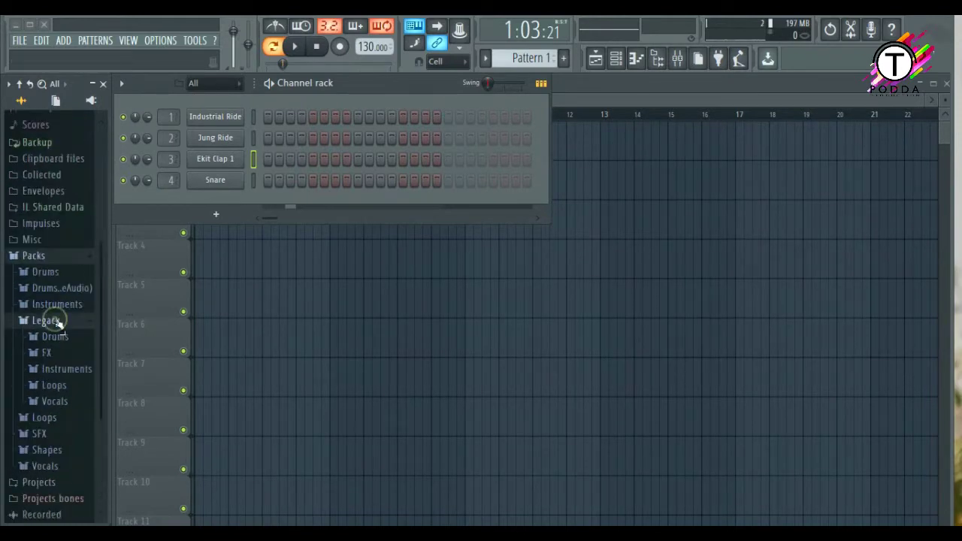
{"action": "left_click", "coordinate": [55, 337]}
{"action": "left_click", "coordinate": [75, 361]}
{"action": "left_click_drag", "start_coordinate": [75, 361], "coordinate": [197, 194]}
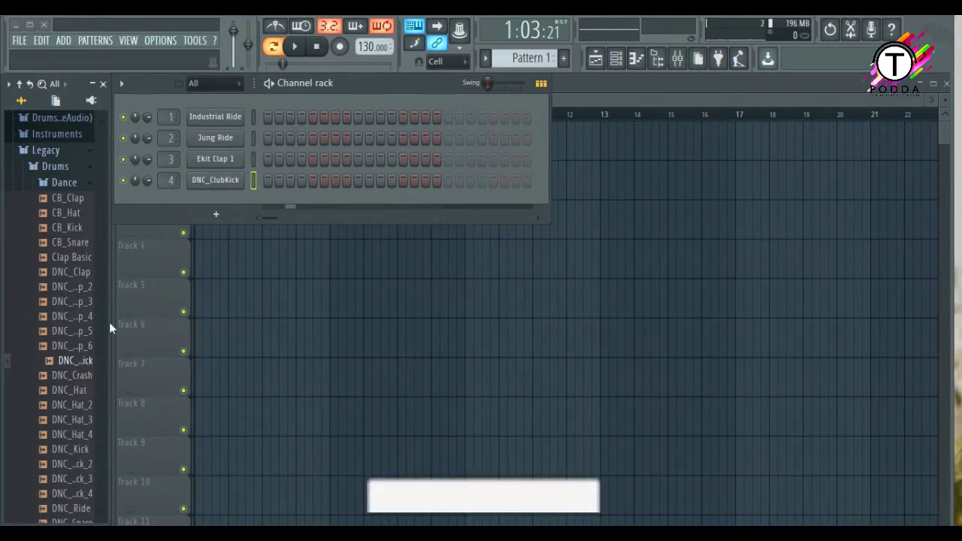
{"action": "left_click", "coordinate": [69, 348]}
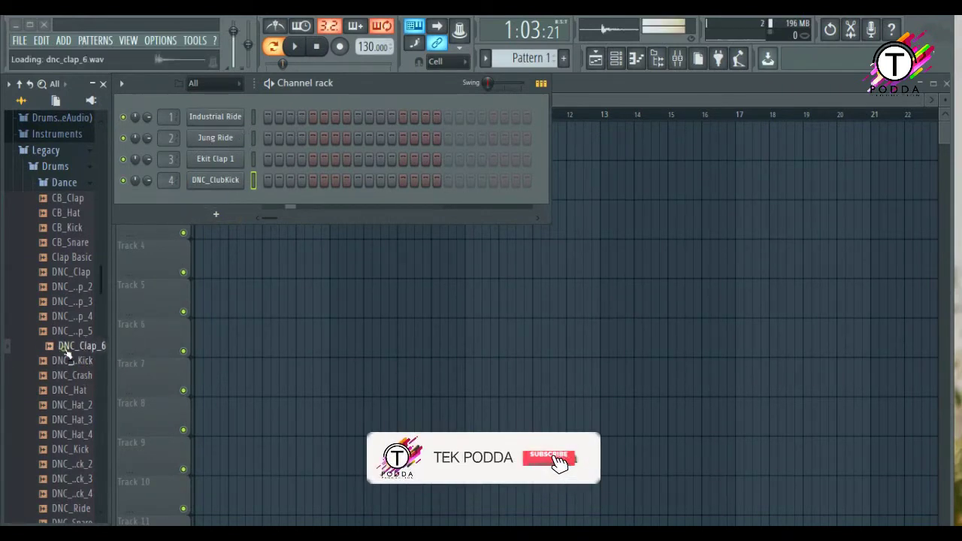
{"action": "left_click_drag", "start_coordinate": [68, 352], "coordinate": [223, 200]}
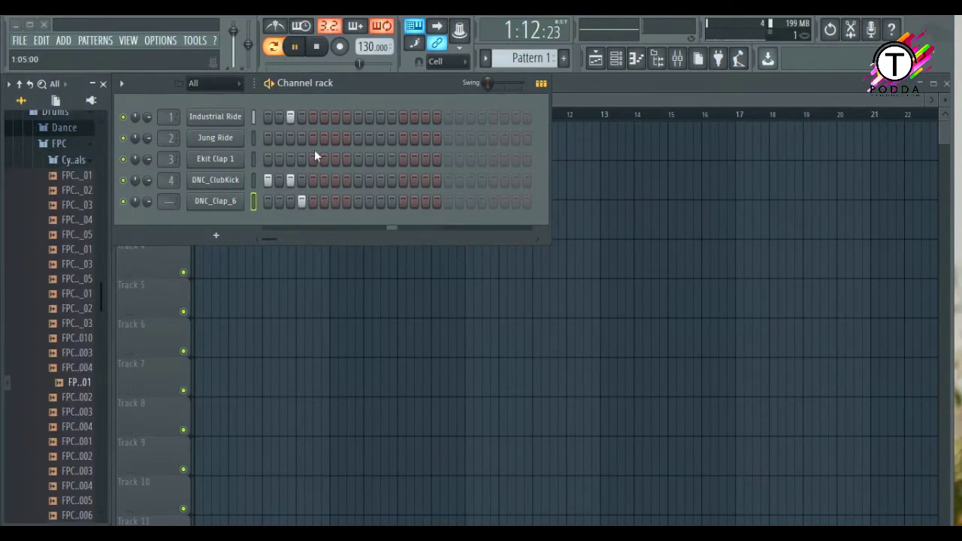
- Activate steps 5 and 8 for Ekit Clap 1 and step 7 for DNC_ClubKick, trying out step 8 on Industrial Ride and DNC_Clap_6
{"action": "left_click", "coordinate": [315, 160]}
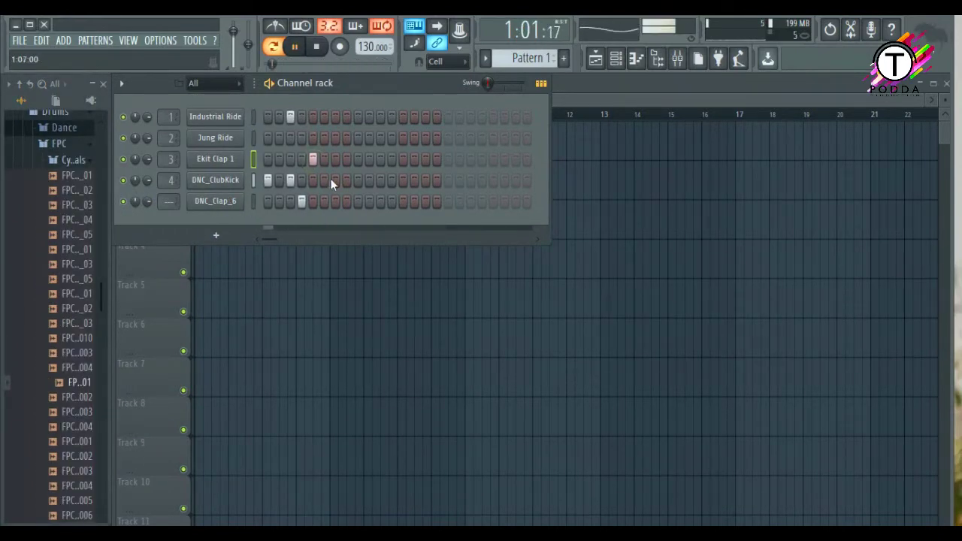
{"action": "left_click", "coordinate": [334, 179]}
{"action": "left_click", "coordinate": [346, 118]}
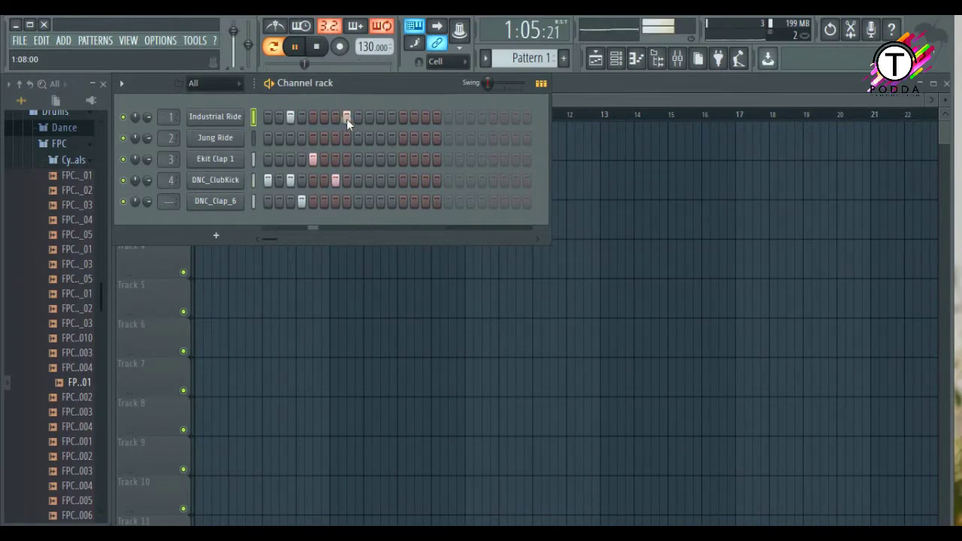
{"action": "left_click", "coordinate": [347, 202]}
{"action": "left_click", "coordinate": [347, 118]}
{"action": "left_click", "coordinate": [347, 202]}
{"action": "left_click", "coordinate": [346, 160]}
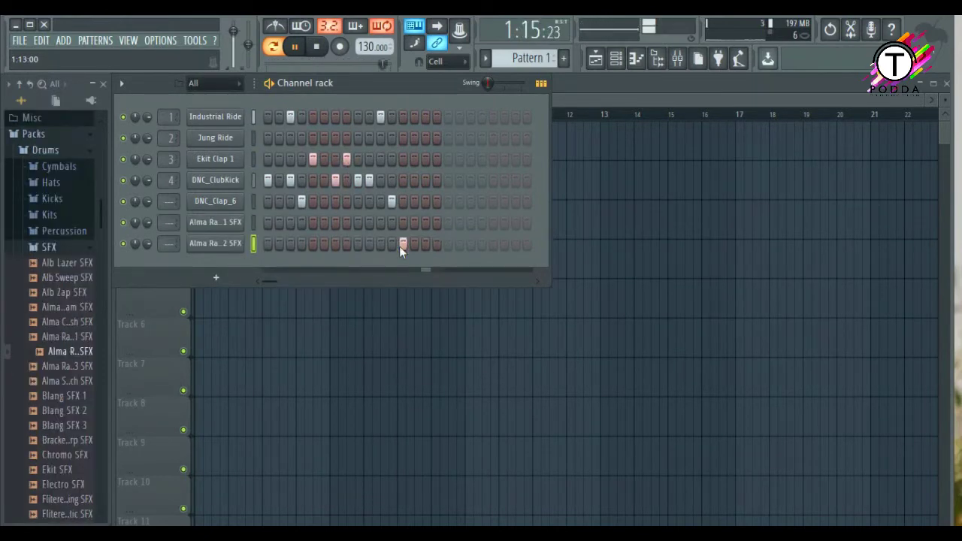
- Test step 1 of the second Alma SFX channel, stop playback and add the Importe..er SFX sample as a new channel
{"action": "left_click", "coordinate": [269, 244]}
{"action": "left_click", "coordinate": [269, 242]}
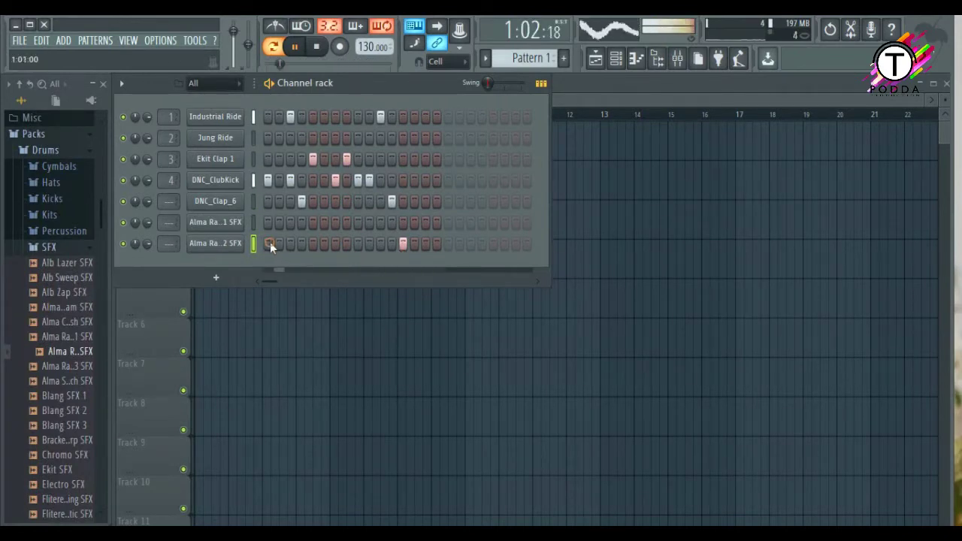
{"action": "key", "text": "space"}
{"action": "scroll", "coordinate": [68, 436], "scroll_direction": "down", "scroll_amount": 4}
{"action": "left_click", "coordinate": [53, 427]}
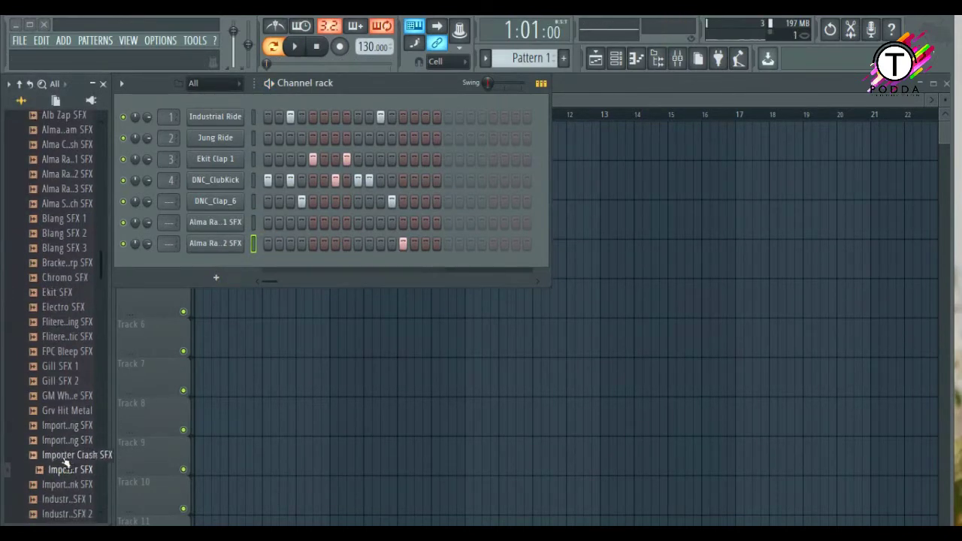
{"action": "left_click_drag", "start_coordinate": [68, 471], "coordinate": [218, 269]}
- Play the pattern and activate step 13 on the Importe..er SFX channel
{"action": "key", "text": "space"}
{"action": "left_click", "coordinate": [413, 265]}
{"action": "left_click", "coordinate": [411, 264]}
{"action": "left_click", "coordinate": [404, 265]}
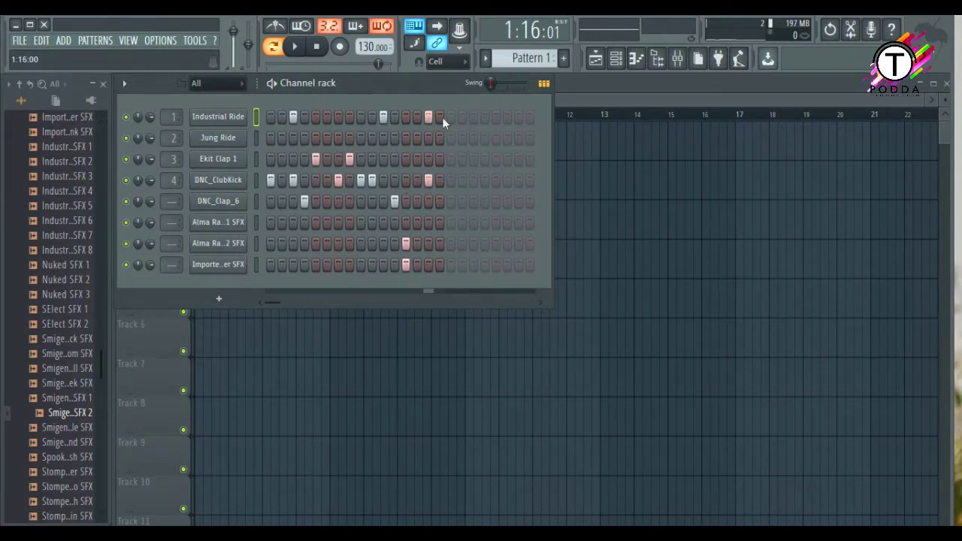
- Hide the channel rack, place a Pattern 1 clip at bar 1 of playlist Track 1 and play it
{"action": "left_click_drag", "start_coordinate": [433, 89], "coordinate": [461, 252]}
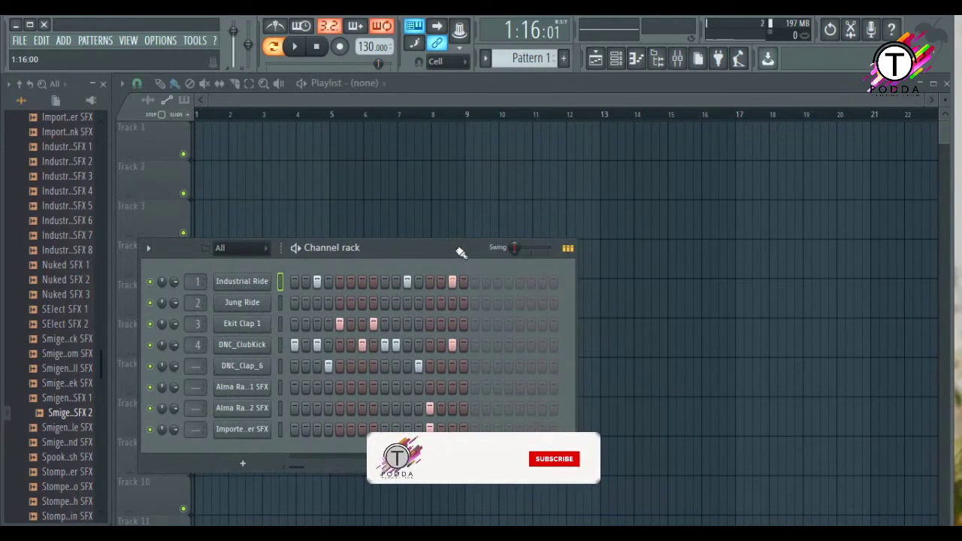
{"action": "key", "text": "F6"}
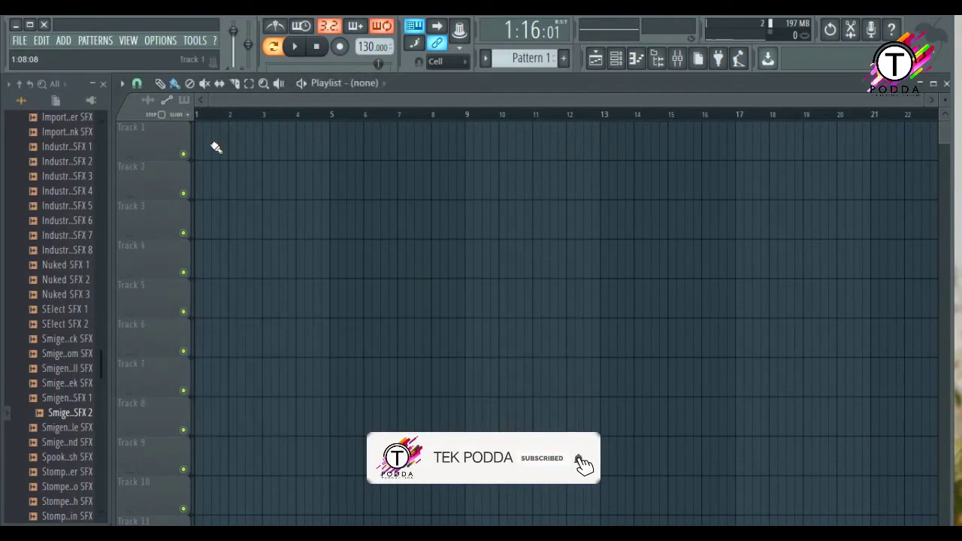
{"action": "left_click", "coordinate": [216, 147]}
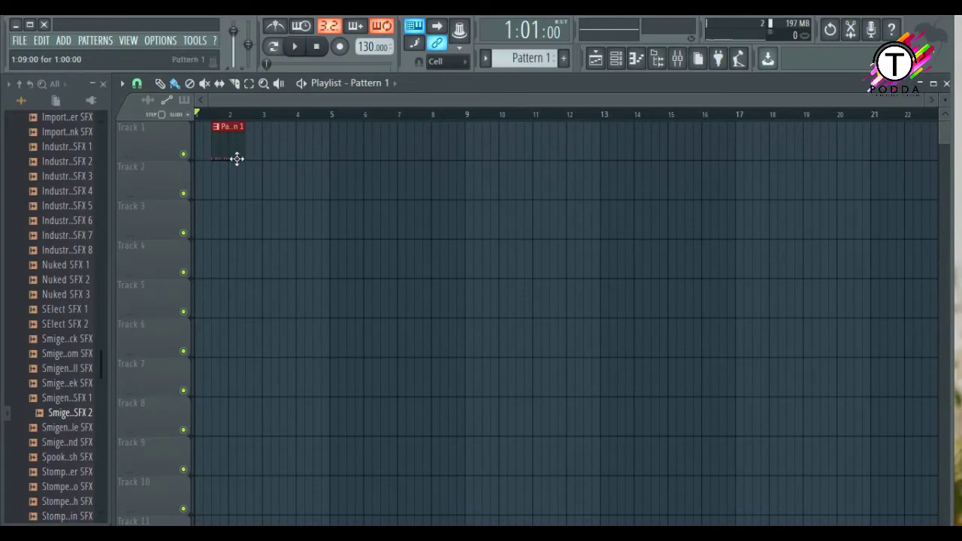
{"action": "left_click", "coordinate": [235, 158]}
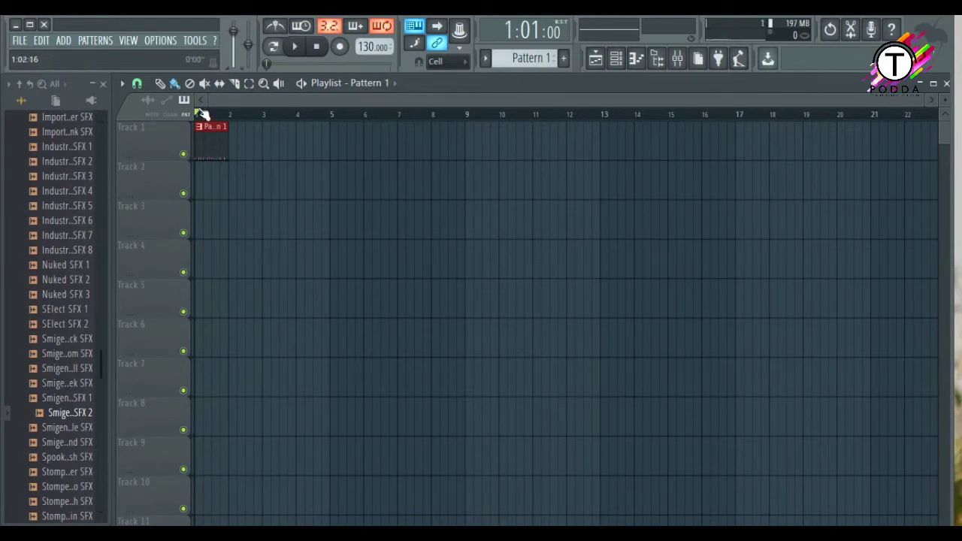
{"action": "key", "text": "space"}
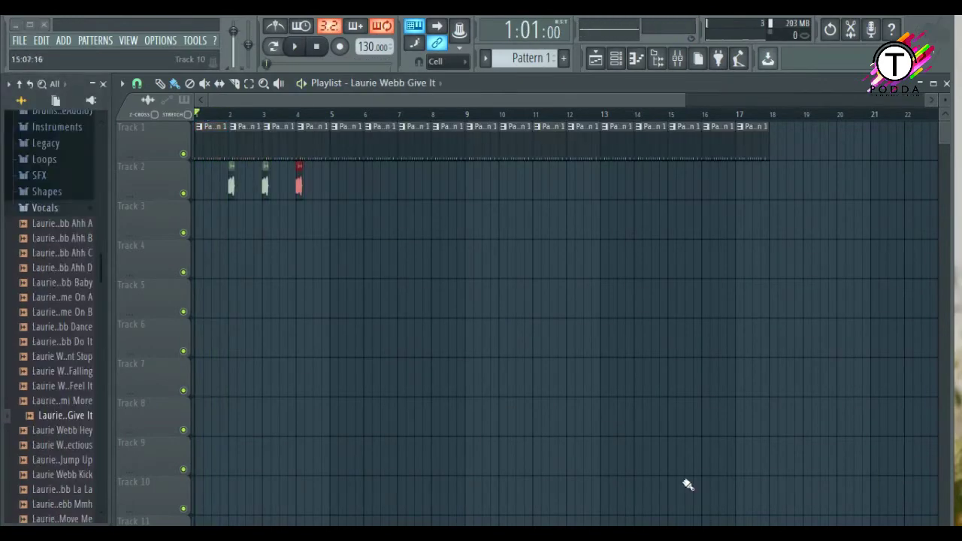
- Play the arrangement and add another Give It vocal clip at bar 5 on Track 2
{"action": "key", "text": "space"}
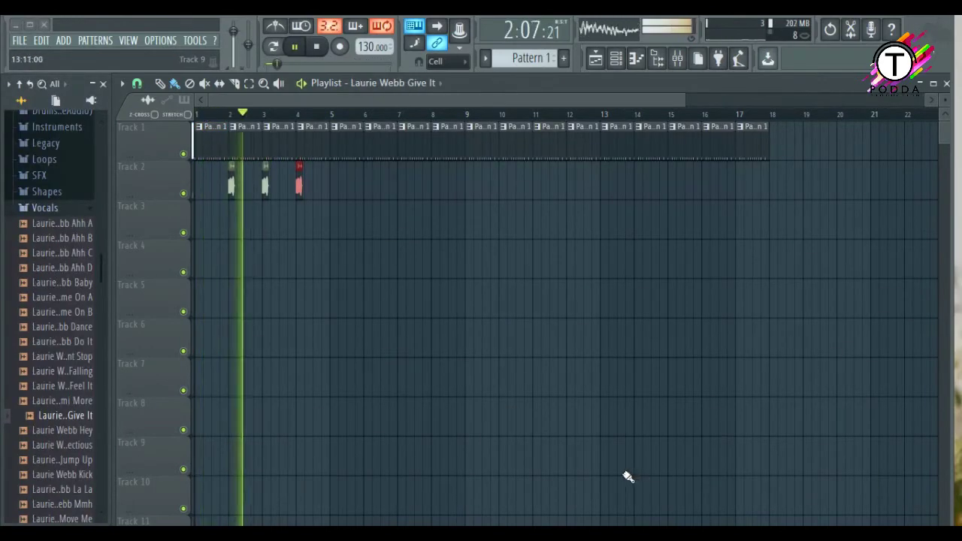
{"action": "left_click", "coordinate": [332, 185]}
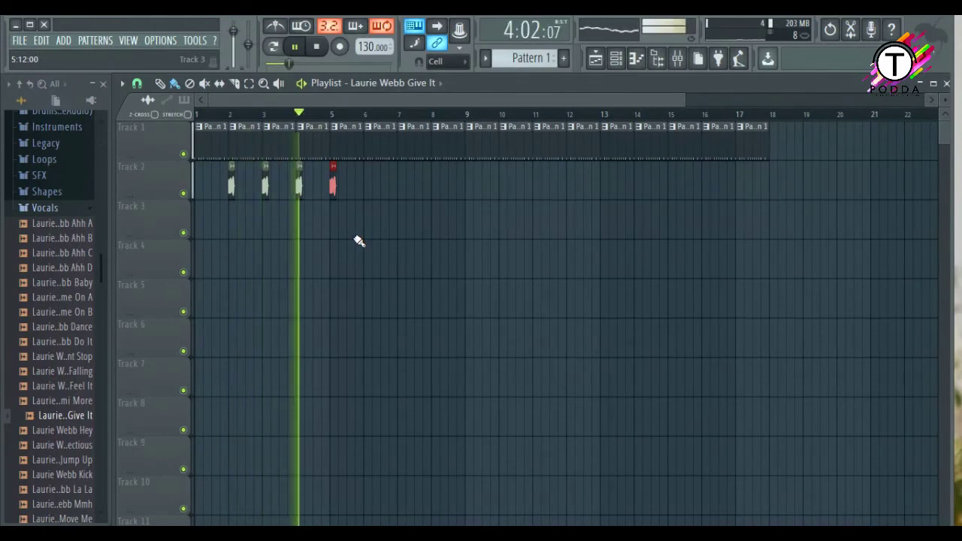
{"action": "key", "text": "space"}
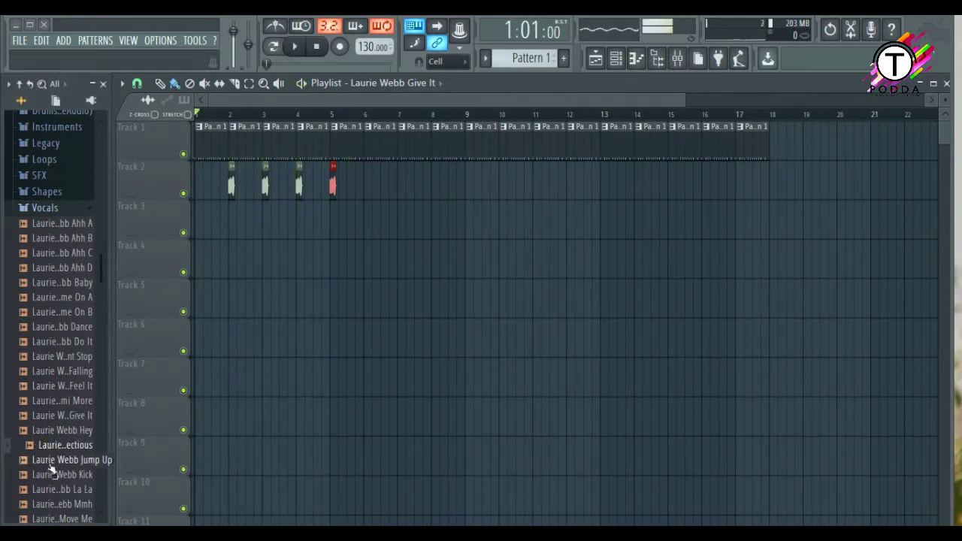
- Audition further vocal samples, place the Ooh B vocal at bar 6 on Track 3 and play the arrangement
{"action": "scroll", "coordinate": [53, 470], "scroll_direction": "down", "scroll_amount": 4}
{"action": "left_click", "coordinate": [62, 445]}
{"action": "left_click", "coordinate": [64, 401]}
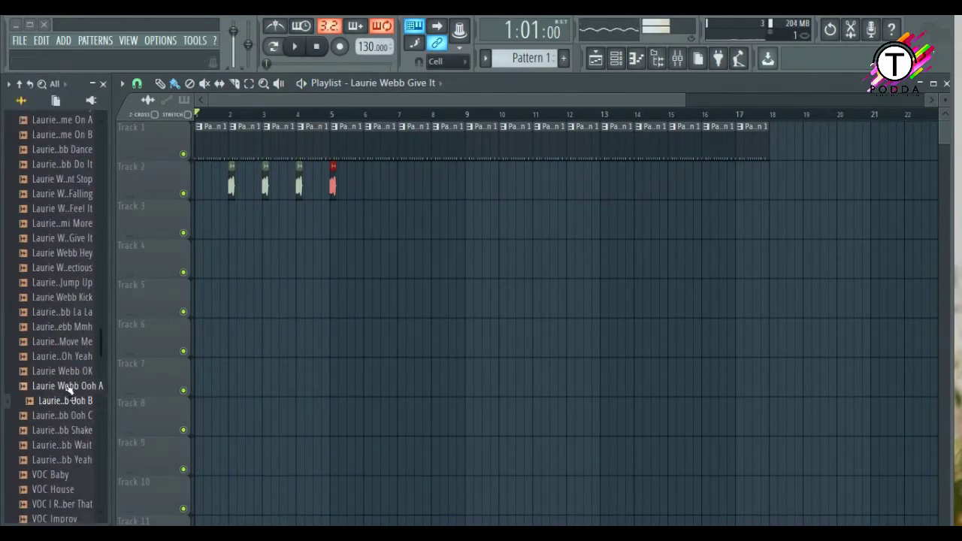
{"action": "left_click_drag", "start_coordinate": [63, 401], "coordinate": [366, 197]}
{"action": "key", "text": "space"}
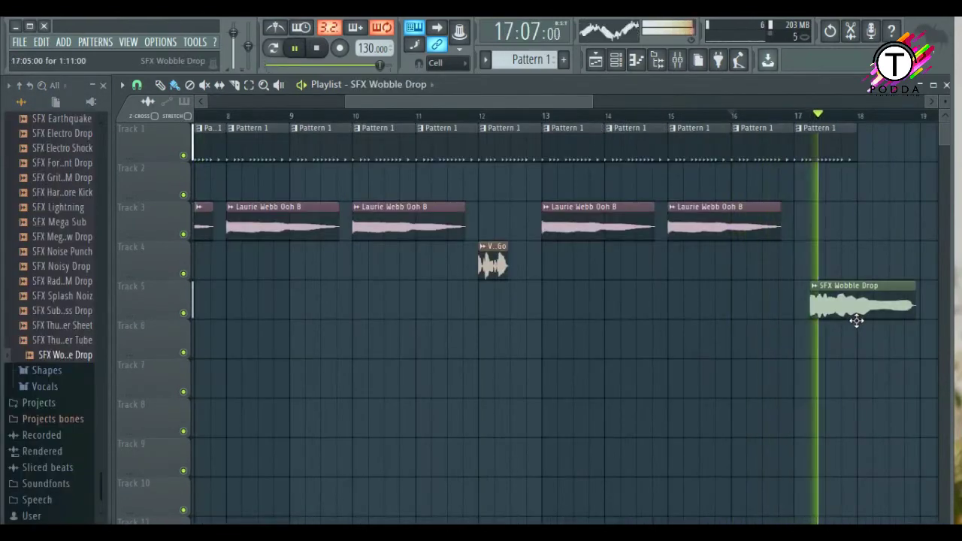
- Move the SFX Wobble Drop clip on Track 5 to the start of bar 17
{"action": "left_click_drag", "start_coordinate": [857, 320], "coordinate": [845, 318]}
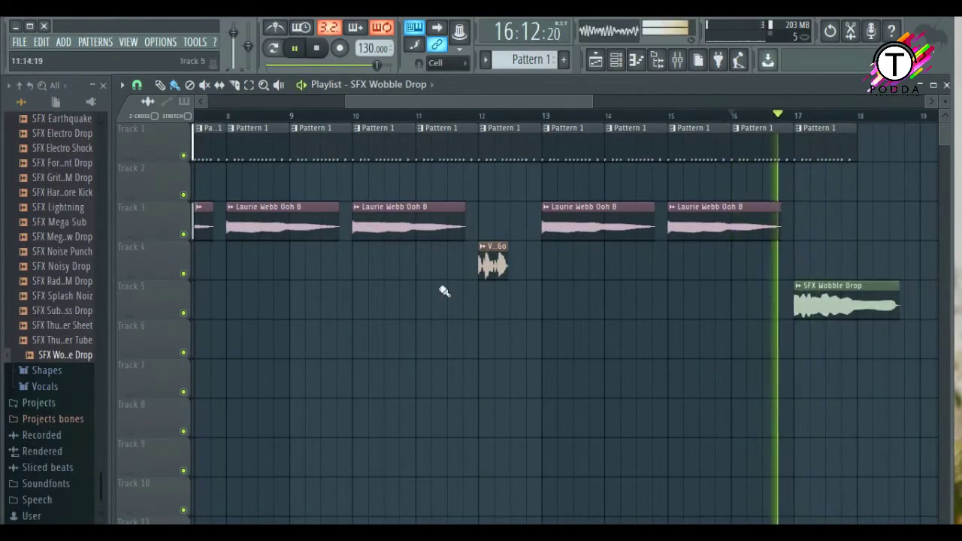
{"action": "scroll", "coordinate": [387, 118], "scroll_direction": "left", "scroll_amount": 6}
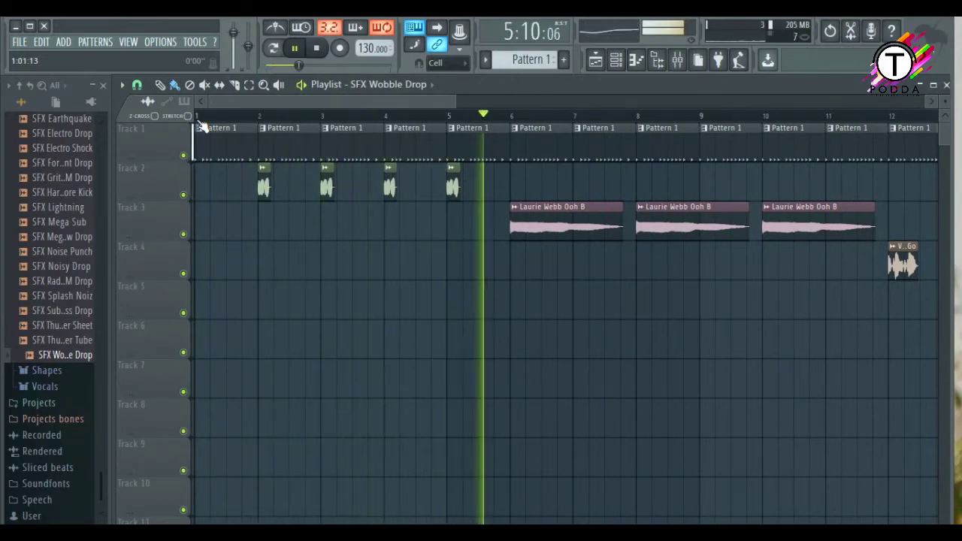
- Play the arrangement from bar 3 to review the placed clips, and stop playback
{"action": "left_click", "coordinate": [328, 115]}
{"action": "scroll", "coordinate": [399, 101], "scroll_direction": "right", "scroll_amount": 2}
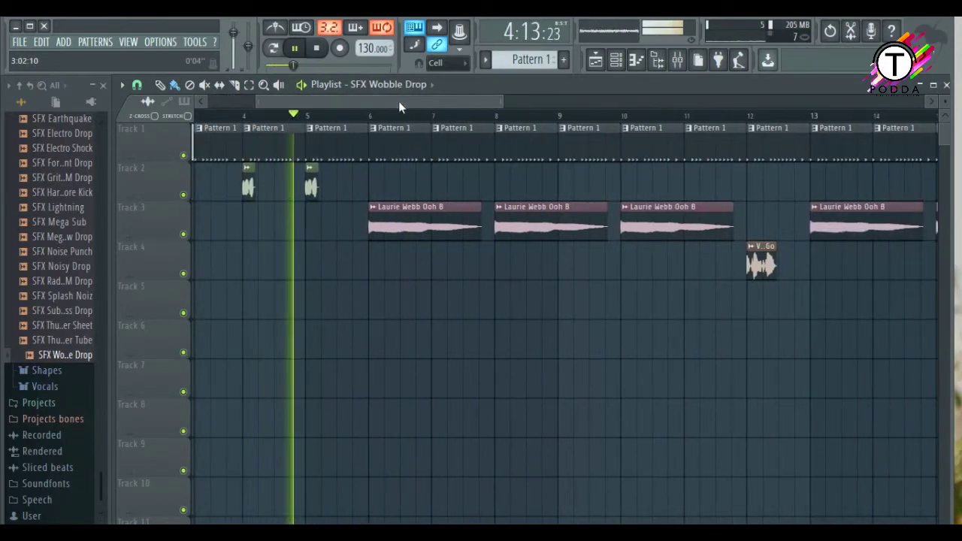
{"action": "scroll", "coordinate": [398, 101], "scroll_direction": "left", "scroll_amount": 2}
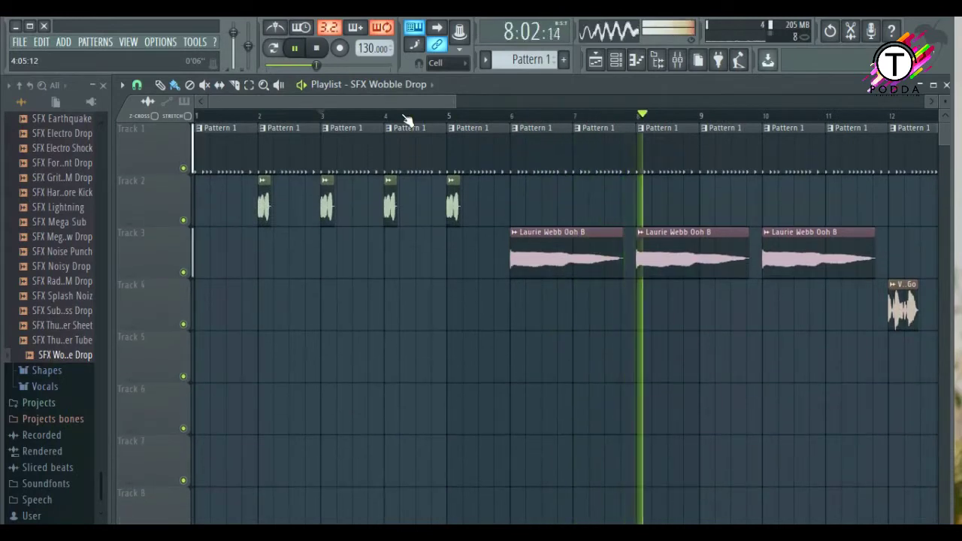
{"action": "left_click_drag", "start_coordinate": [399, 105], "coordinate": [323, 103]}
{"action": "key", "text": "space"}
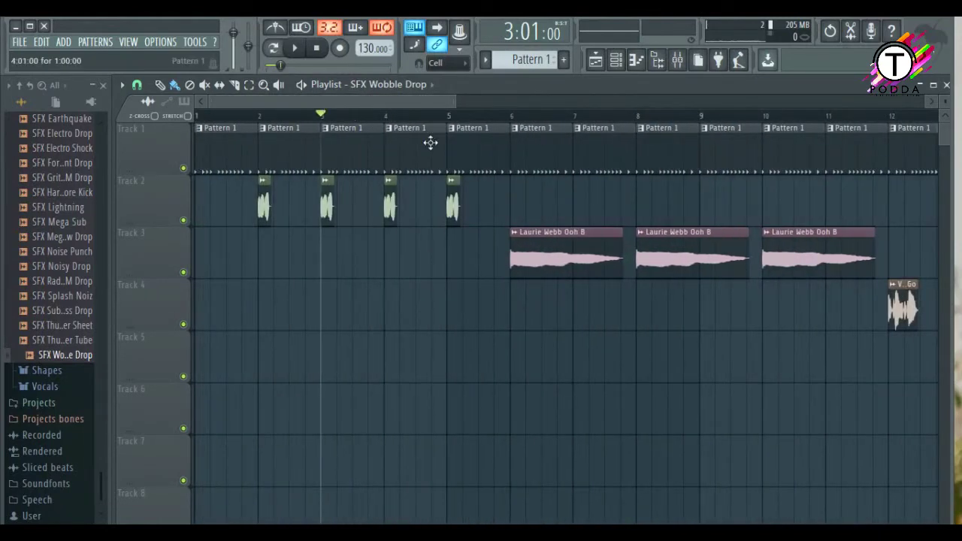
- Play the whole arrangement from bar 1 and follow it through to the closing clips
{"action": "scroll", "coordinate": [430, 144], "scroll_direction": "down", "scroll_amount": 1}
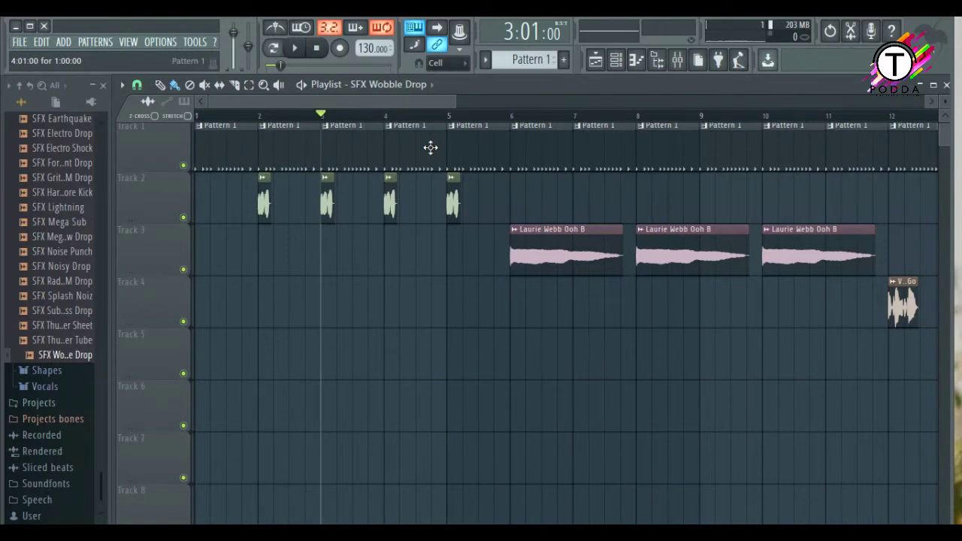
{"action": "left_click", "coordinate": [202, 117]}
{"action": "key", "text": "space"}
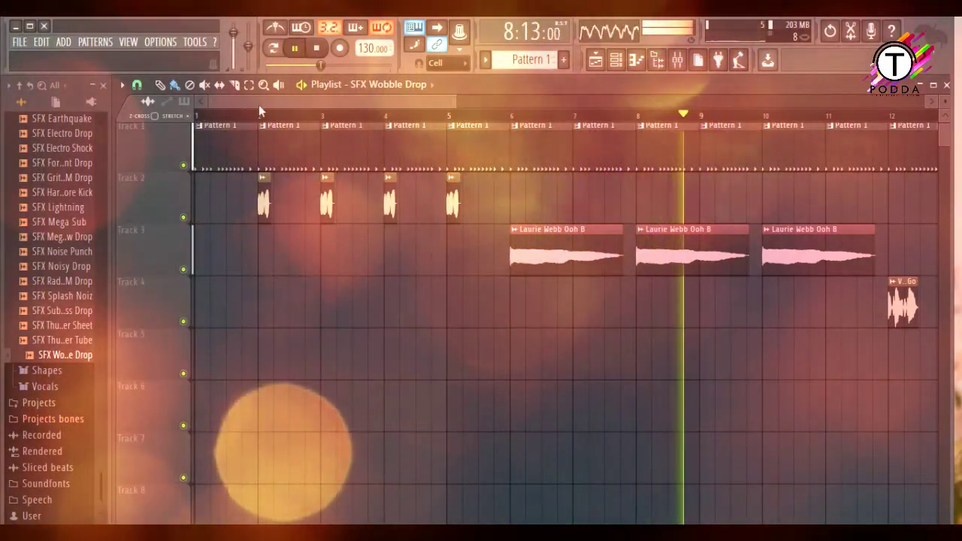
{"action": "left_click_drag", "start_coordinate": [261, 106], "coordinate": [419, 132]}
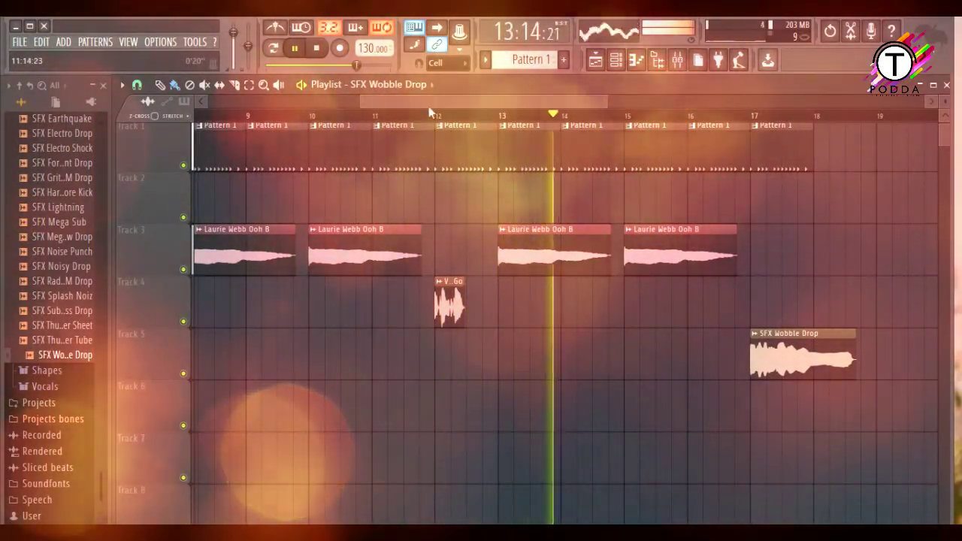
- Follow the playback through the closing SFX Wobble Drop clip, pause it and return to the beginning of the arrangement
{"action": "left_click_drag", "start_coordinate": [431, 110], "coordinate": [482, 117]}
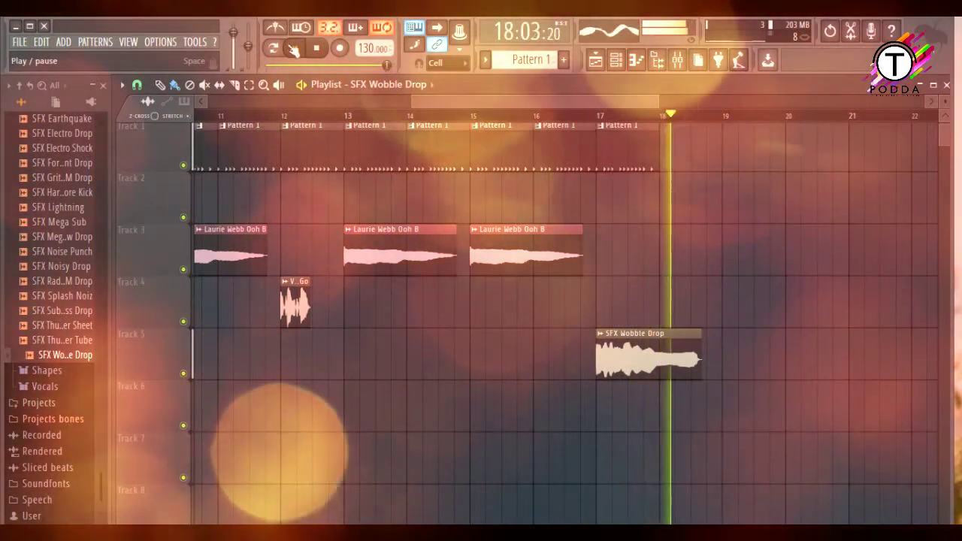
{"action": "left_click", "coordinate": [295, 48]}
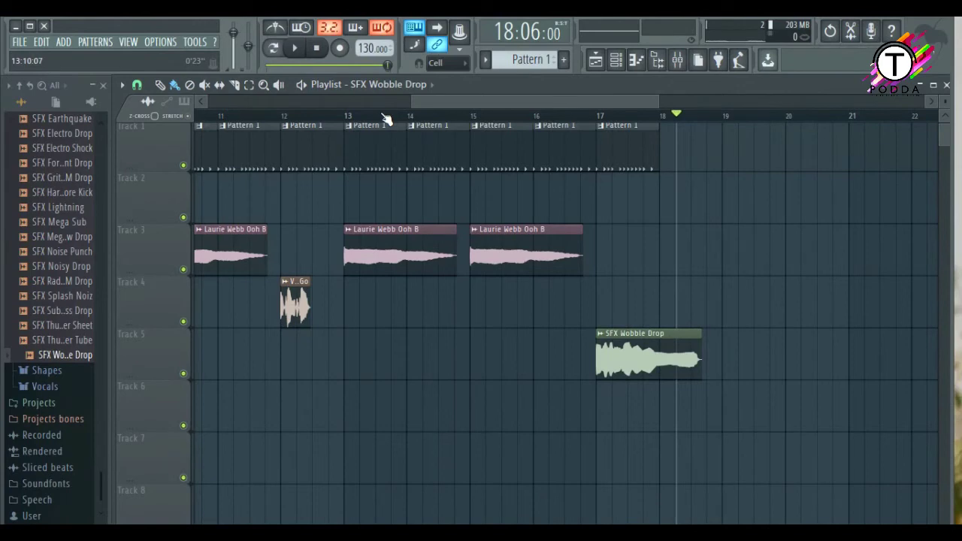
{"action": "left_click_drag", "start_coordinate": [495, 104], "coordinate": [244, 120]}
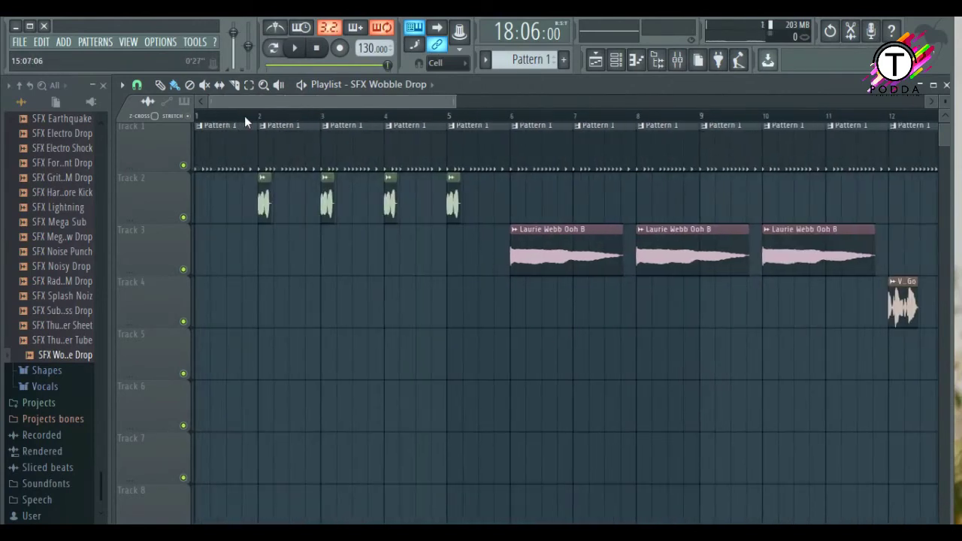
- Show the Channel rack and reposition it over the playlist to look over the audio channels
{"action": "left_click", "coordinate": [616, 60]}
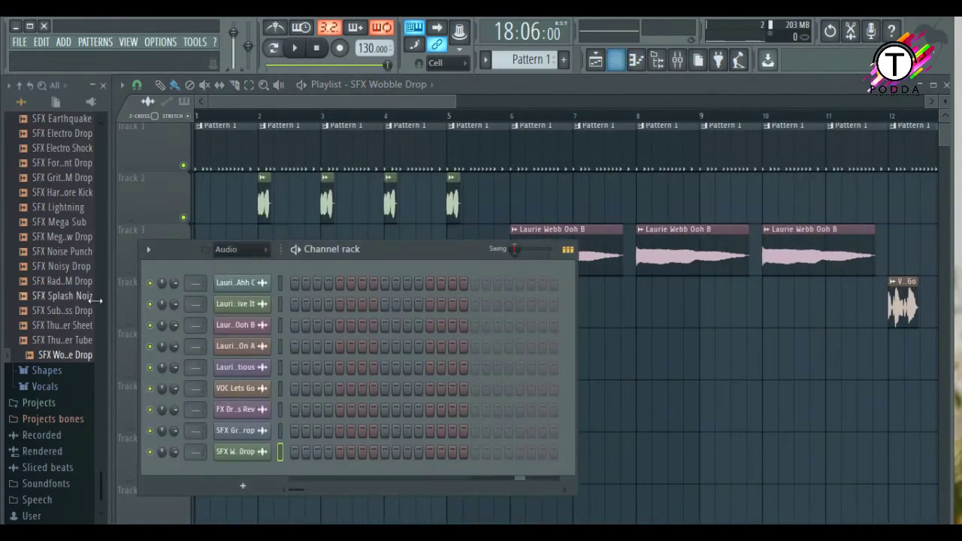
{"action": "left_click_drag", "start_coordinate": [403, 251], "coordinate": [507, 116]}
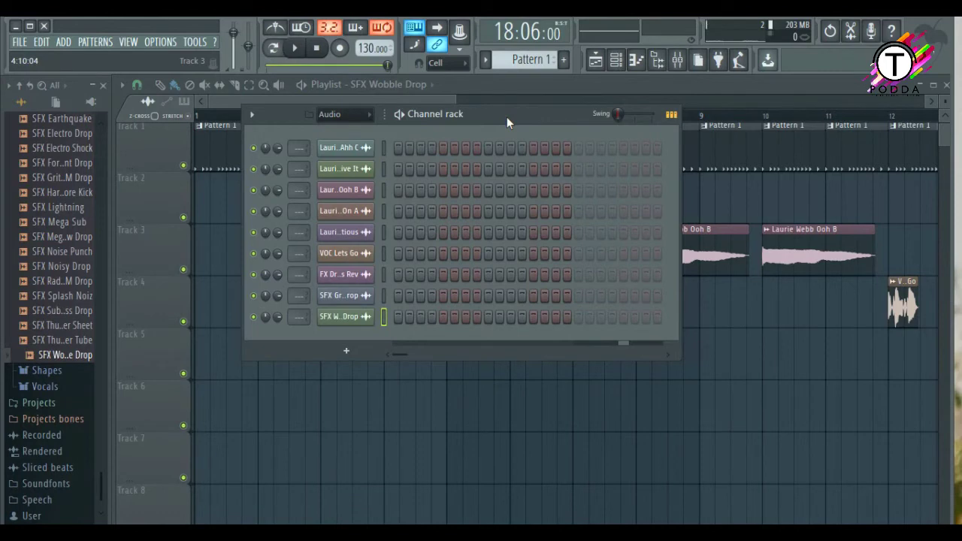
{"action": "left_click_drag", "start_coordinate": [507, 116], "coordinate": [467, 254]}
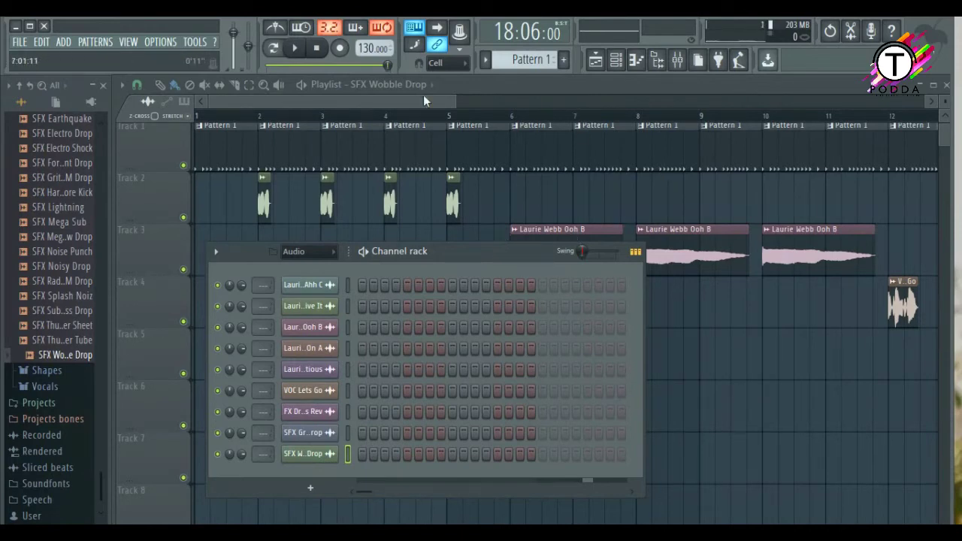
- Audition the SFX Noisy Drop sample and close the Channel rack
{"action": "left_click", "coordinate": [84, 285]}
{"action": "left_click", "coordinate": [61, 266]}
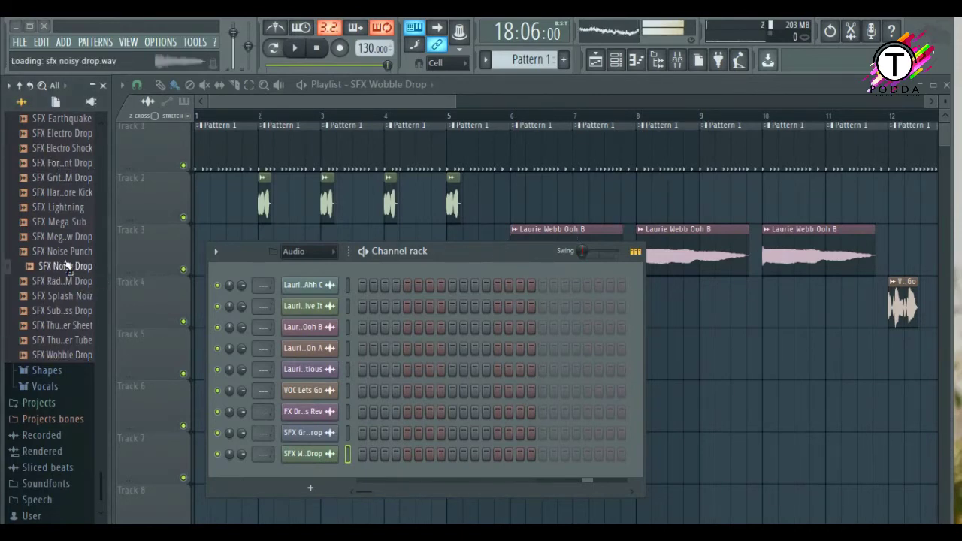
{"action": "left_click", "coordinate": [529, 88]}
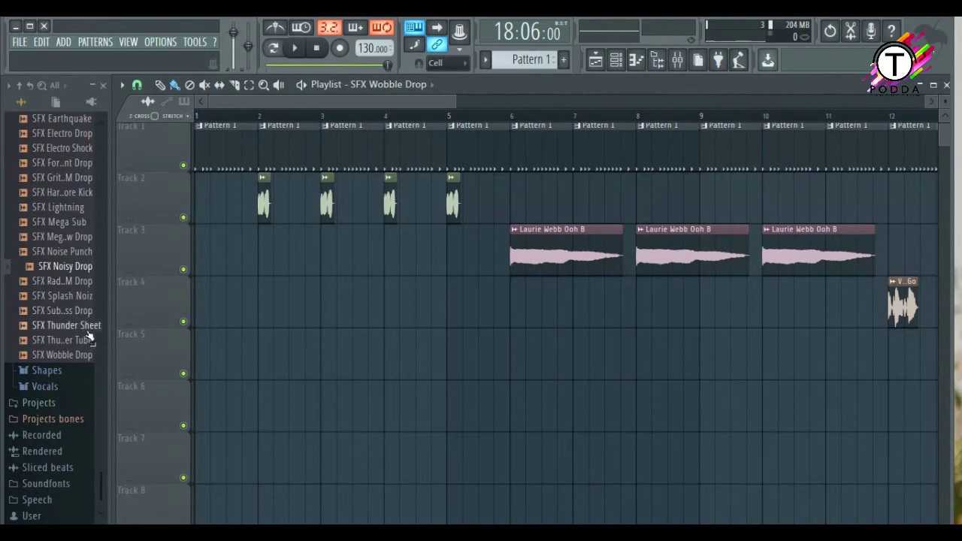
- Try the SFX SubBass Drop sample on Track 7 at bar 6 and delete the clip
{"action": "left_click_drag", "start_coordinate": [56, 317], "coordinate": [518, 456]}
{"action": "right_click", "coordinate": [525, 462]}
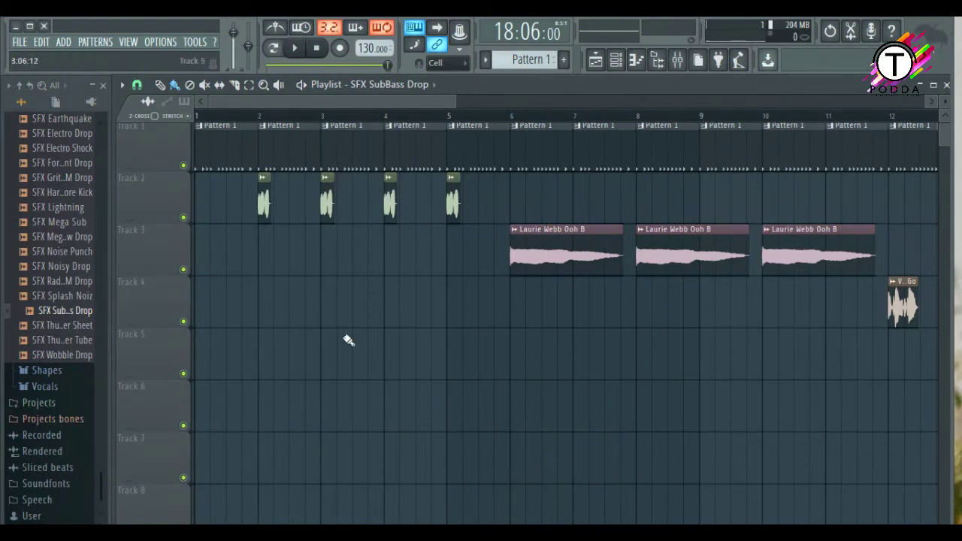
{"action": "mouse_move", "coordinate": [378, 108]}
{"action": "left_mouse_down"}
{"action": "mouse_move", "coordinate": [643, 120]}
{"action": "mouse_move", "coordinate": [413, 104]}
{"action": "mouse_move", "coordinate": [374, 109]}
{"action": "mouse_move", "coordinate": [632, 118]}
{"action": "mouse_move", "coordinate": [429, 108]}
{"action": "mouse_move", "coordinate": [364, 119]}
{"action": "left_mouse_up"}
{"action": "left_click_drag", "start_coordinate": [357, 100], "coordinate": [314, 132]}
{"action": "left_click_drag", "start_coordinate": [383, 103], "coordinate": [359, 107]}
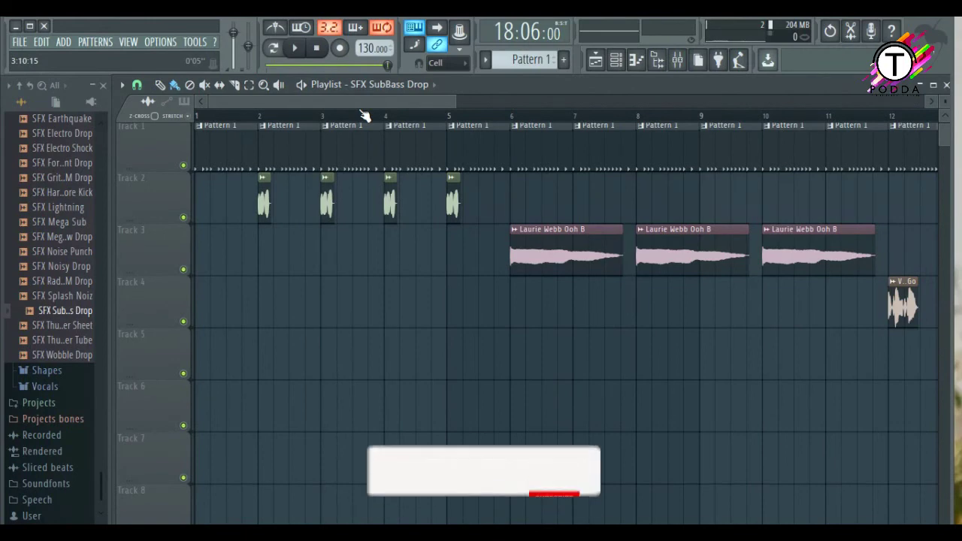
{"action": "left_click_drag", "start_coordinate": [364, 108], "coordinate": [454, 98]}
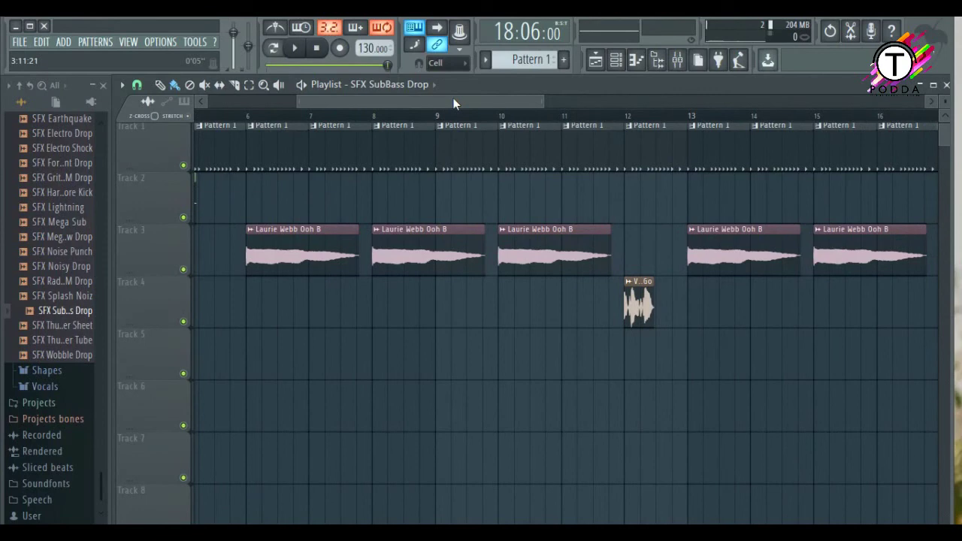